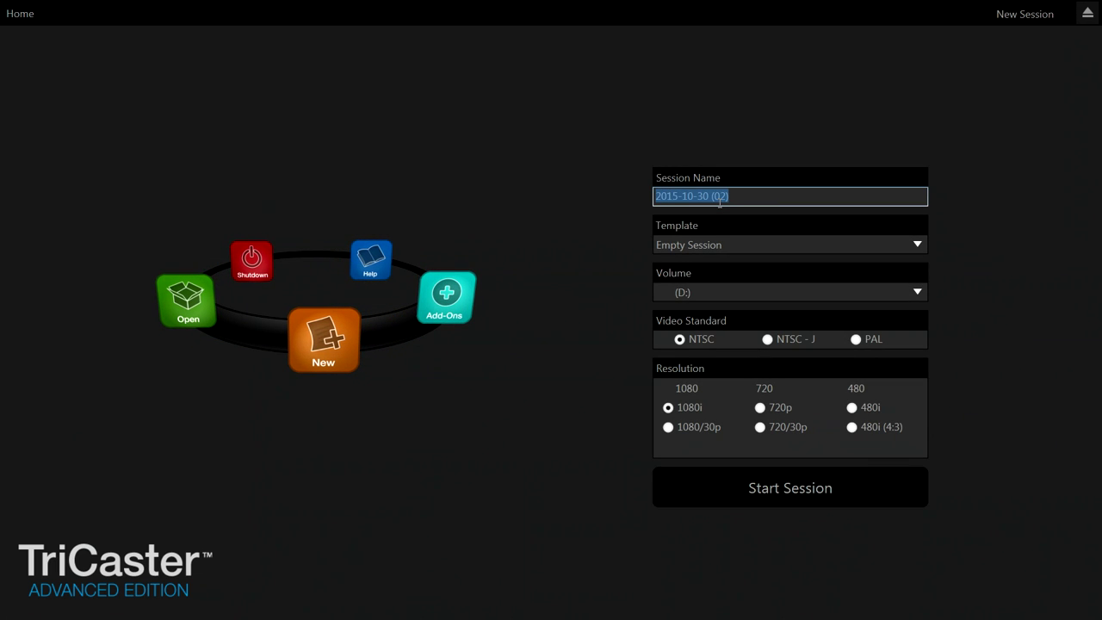
# Start a new NTSC 1080i session named 'test2' after the duplicate name 'test' was rejected
pyautogui.write('test')
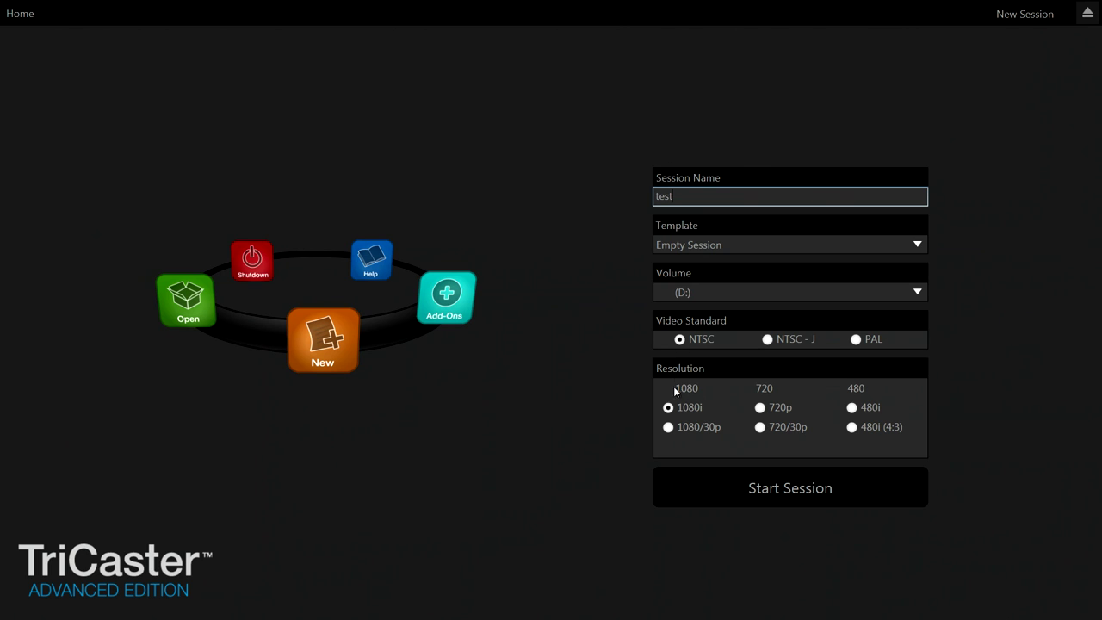
pyautogui.click(757, 489)
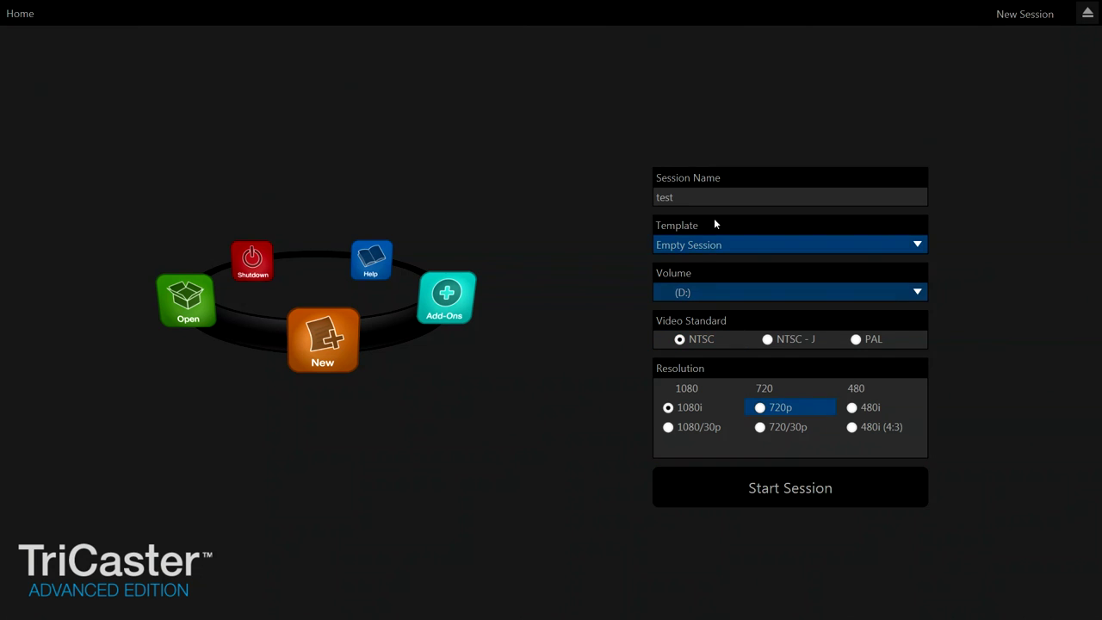
pyautogui.click(732, 488)
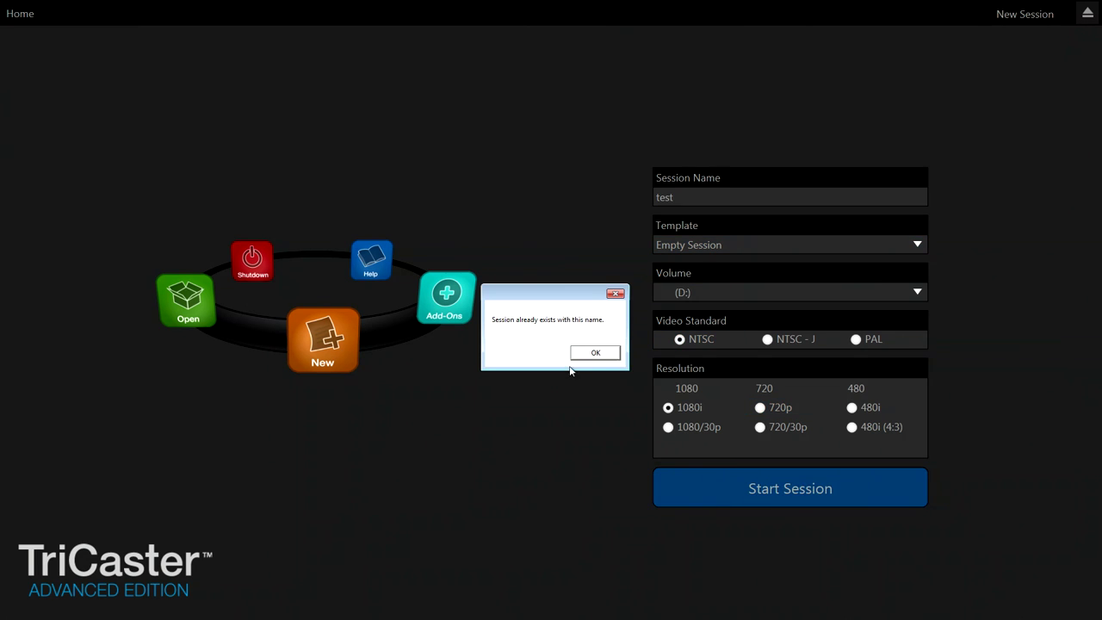
pyautogui.click(593, 352)
pyautogui.click(676, 198)
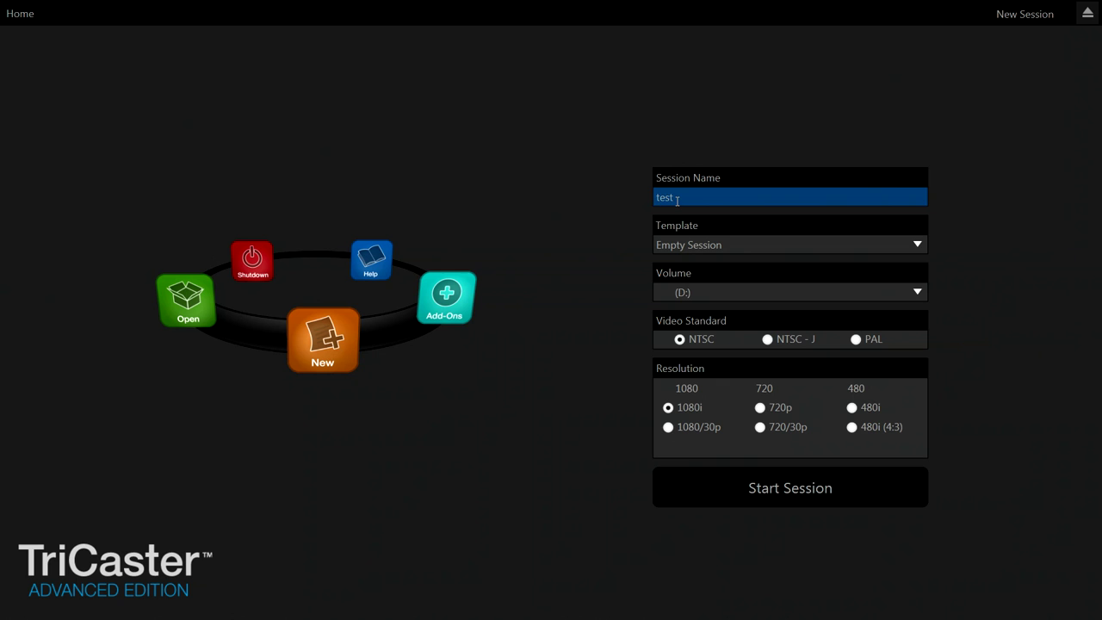
pyautogui.click(677, 198)
pyautogui.write('2')
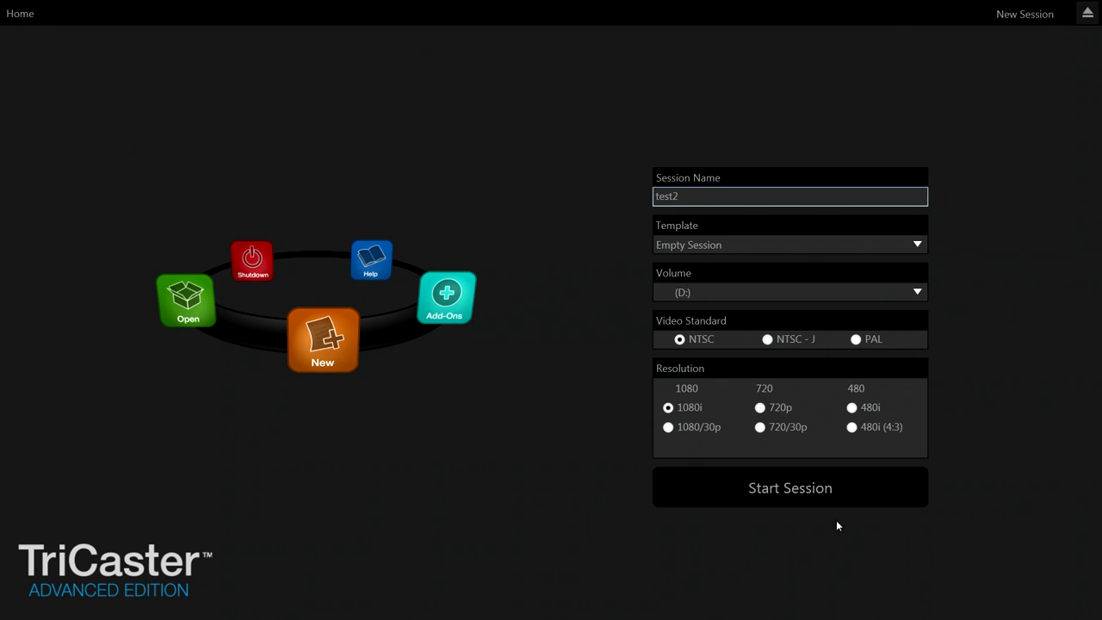
pyautogui.click(800, 485)
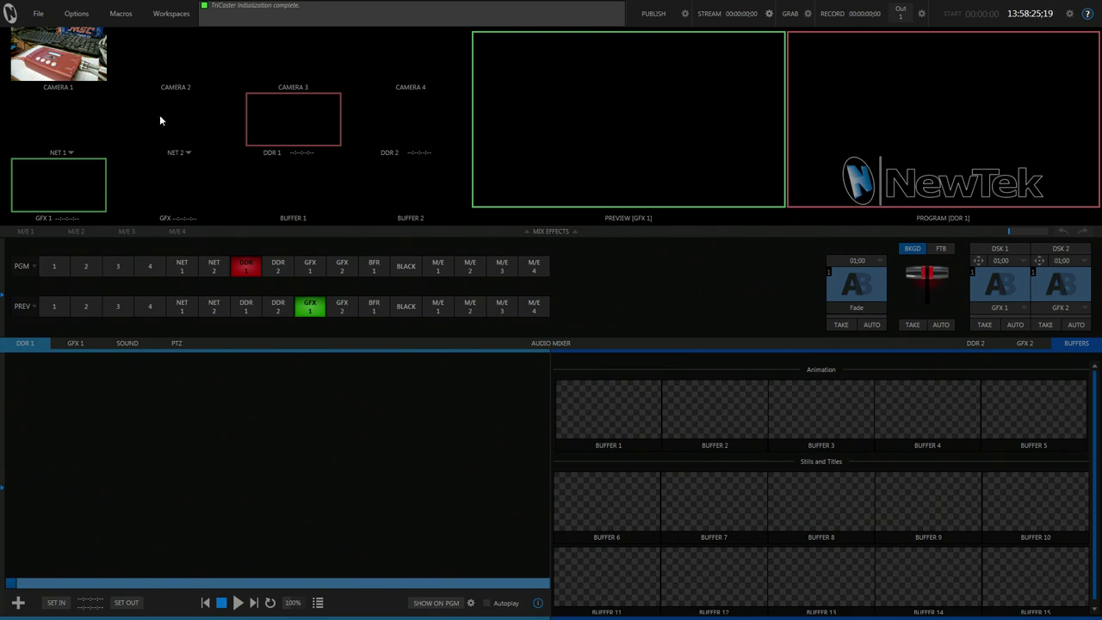
pyautogui.click(81, 87)
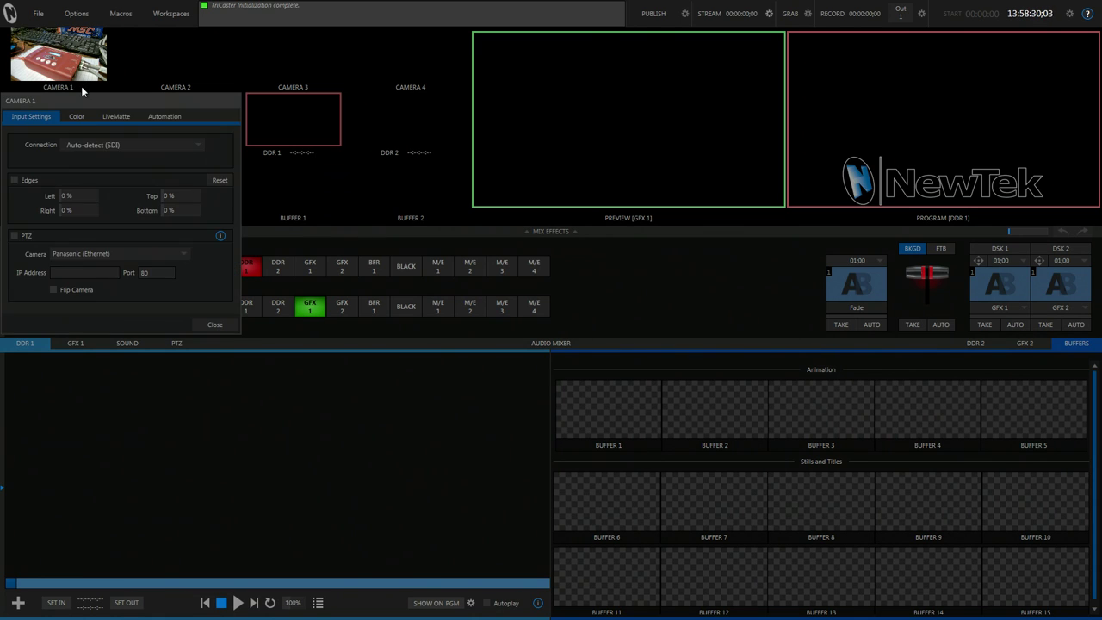
pyautogui.click(93, 145)
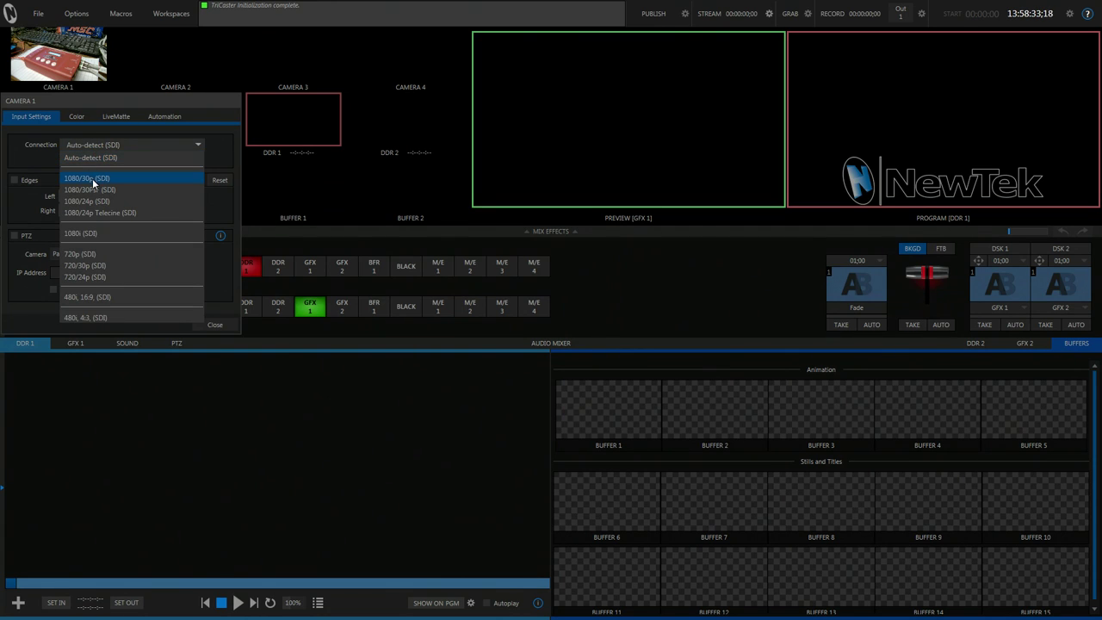
pyautogui.click(92, 178)
pyautogui.click(116, 144)
pyautogui.click(112, 159)
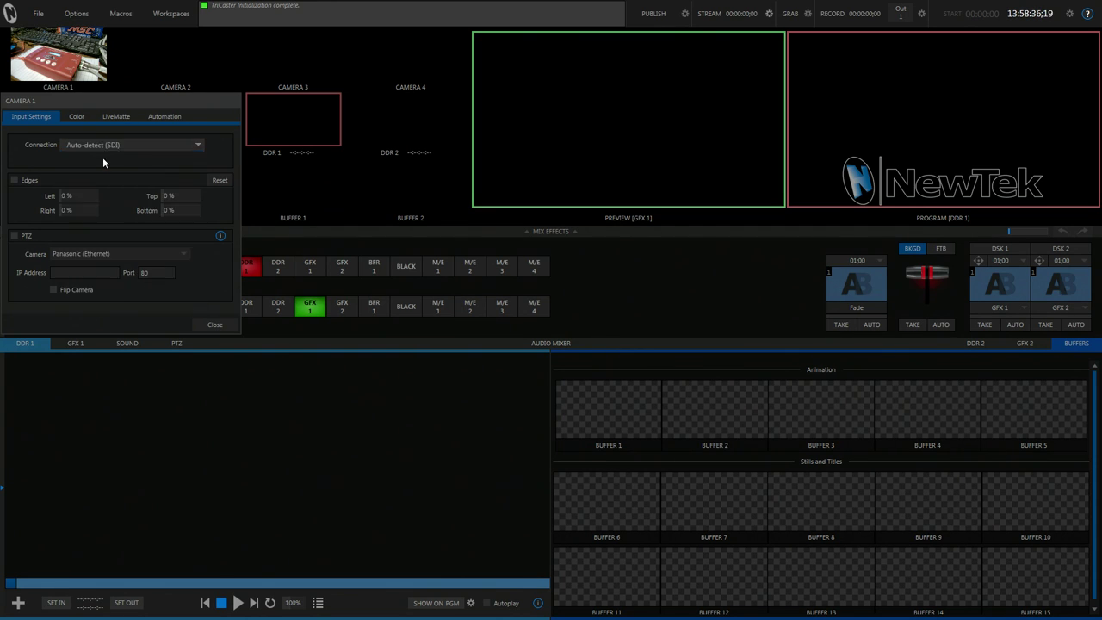
pyautogui.click(214, 325)
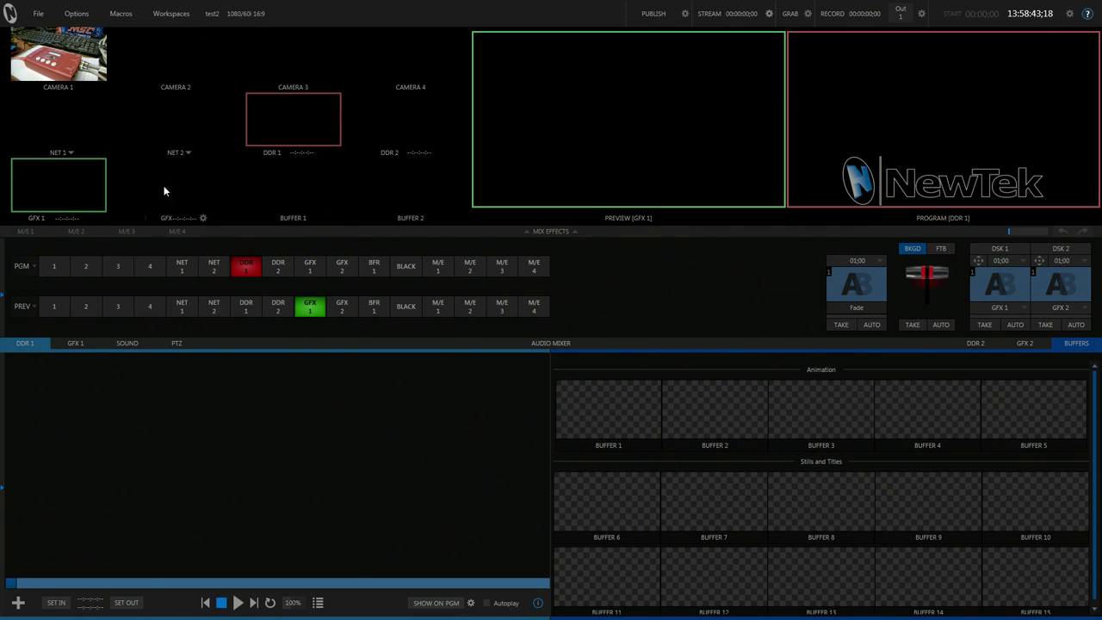
# Put Camera 1 on program and preview and set its PTZ camera model to Sony RS232
pyautogui.click(59, 277)
pyautogui.click(55, 305)
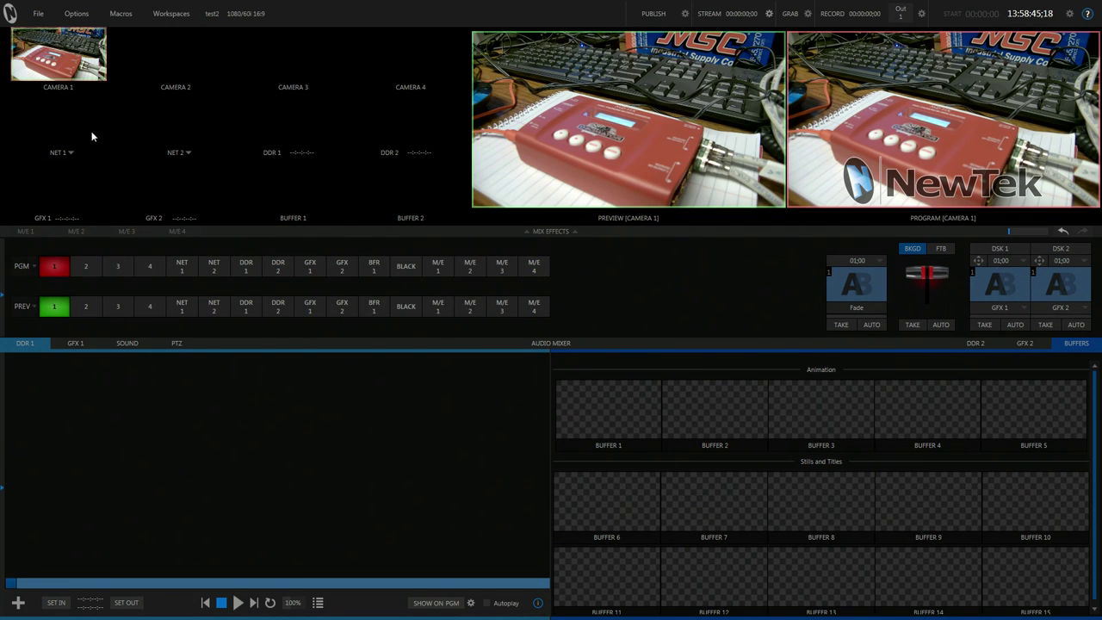
pyautogui.click(82, 89)
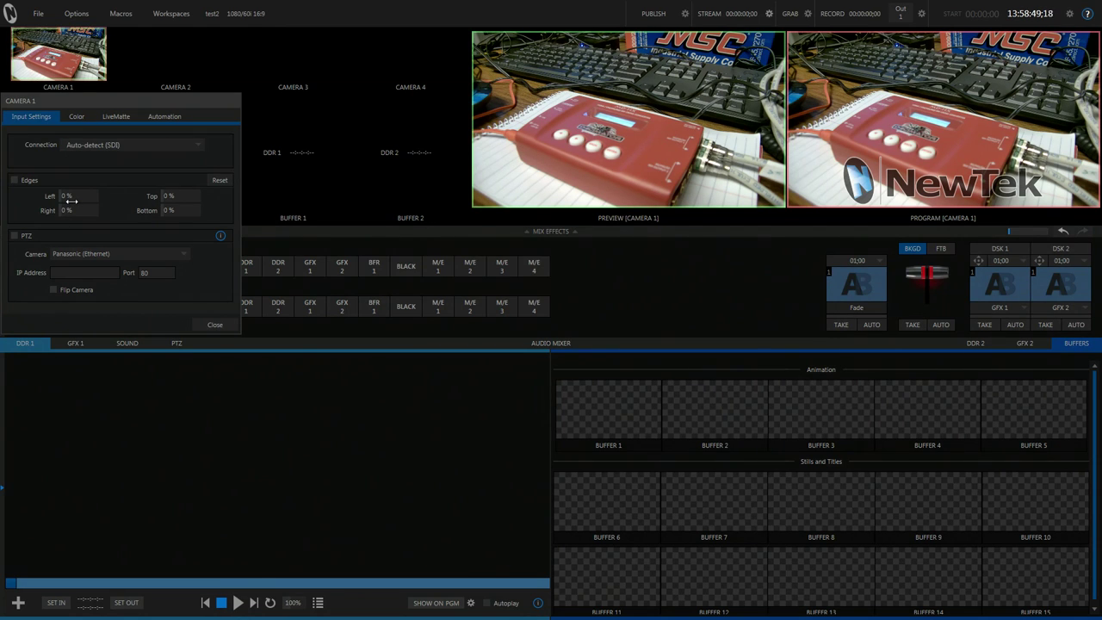
pyautogui.click(79, 255)
pyautogui.moveTo(68, 282)
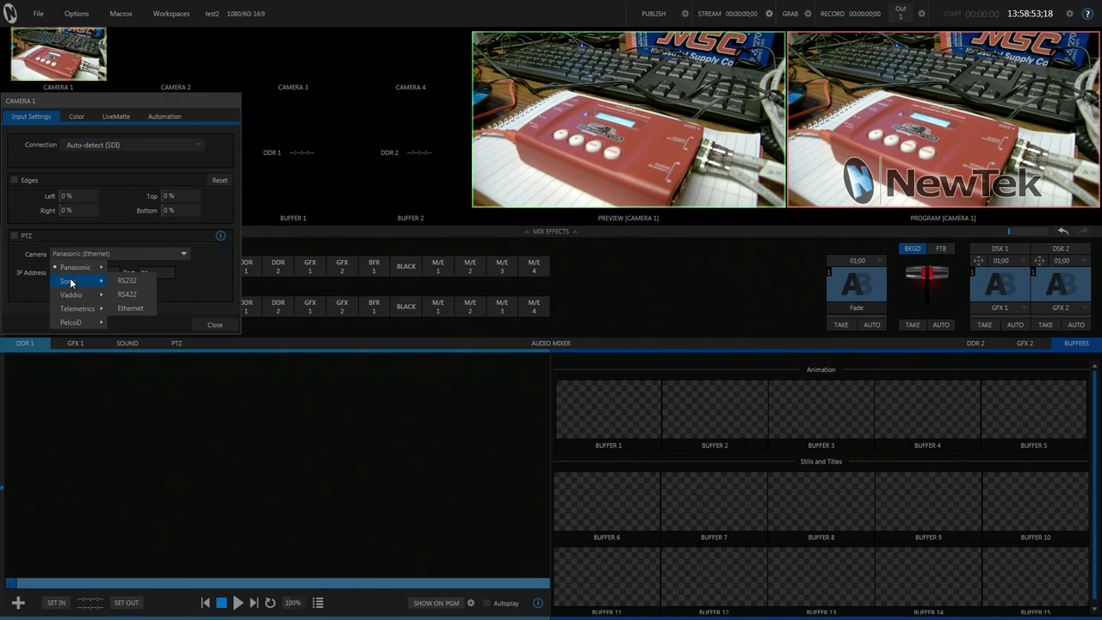
pyautogui.click(133, 283)
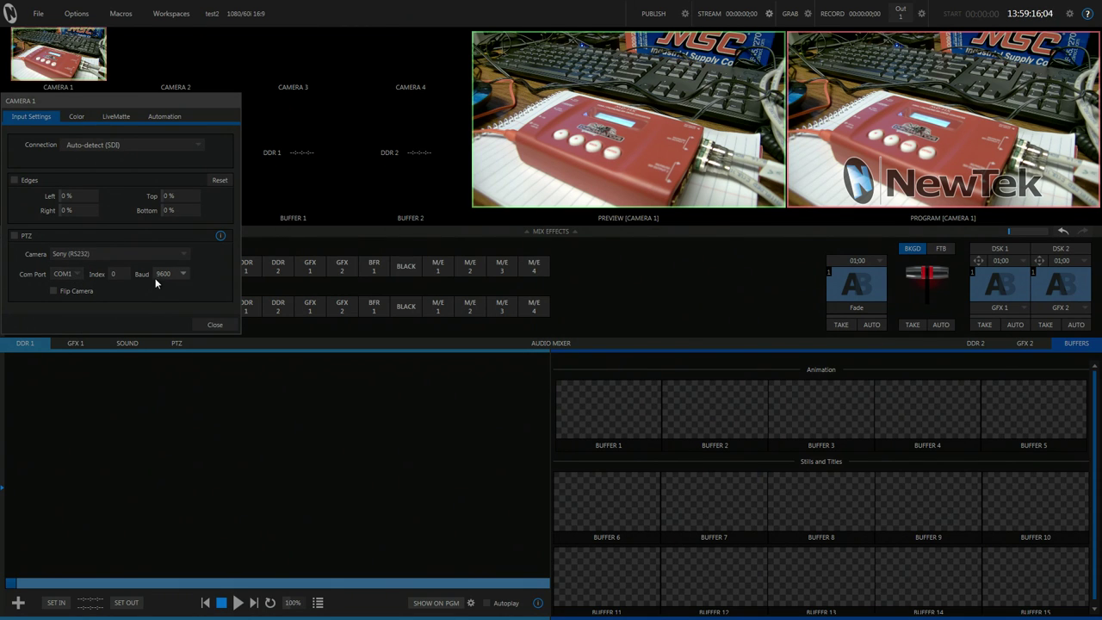
# Enable PTZ control for Camera 1 on serial port COM1 and close its settings
pyautogui.click(14, 236)
pyautogui.click(74, 274)
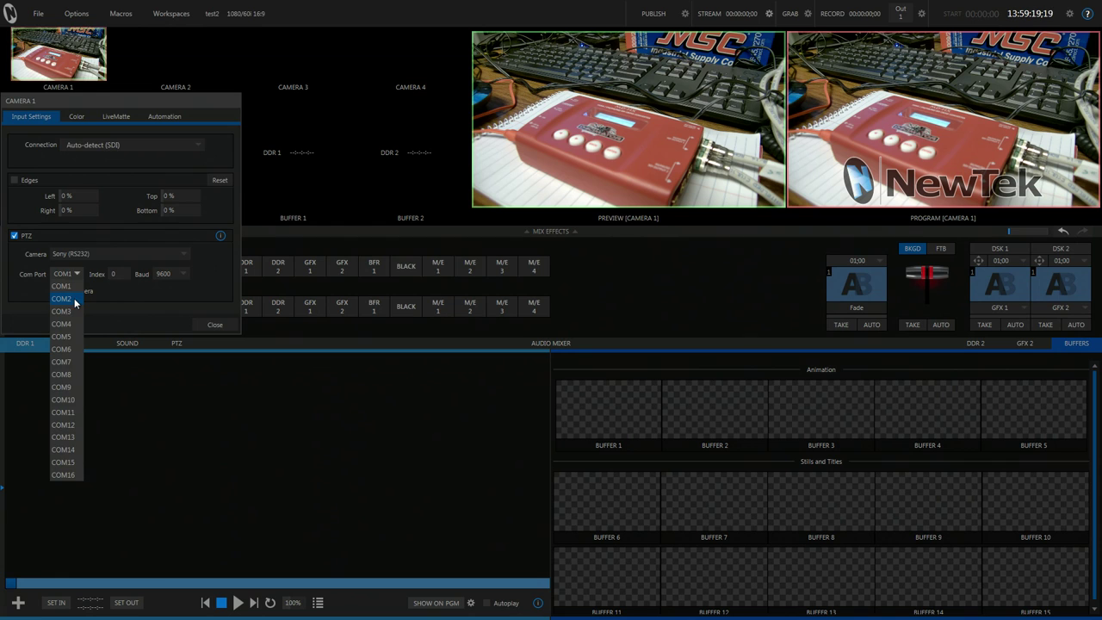
pyautogui.click(70, 303)
pyautogui.click(77, 274)
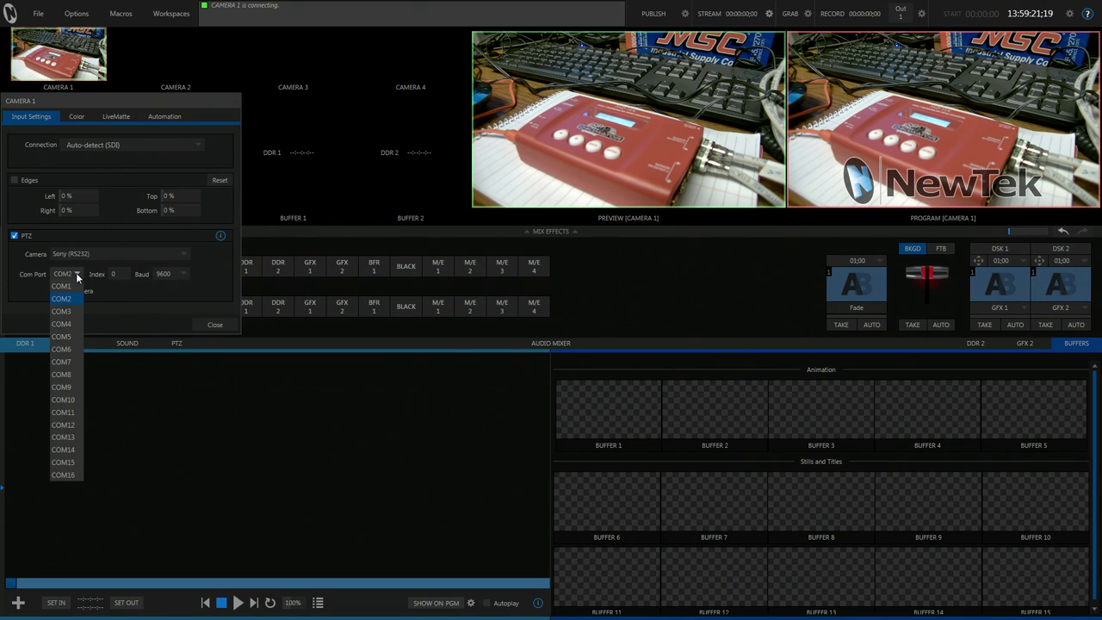
pyautogui.click(65, 287)
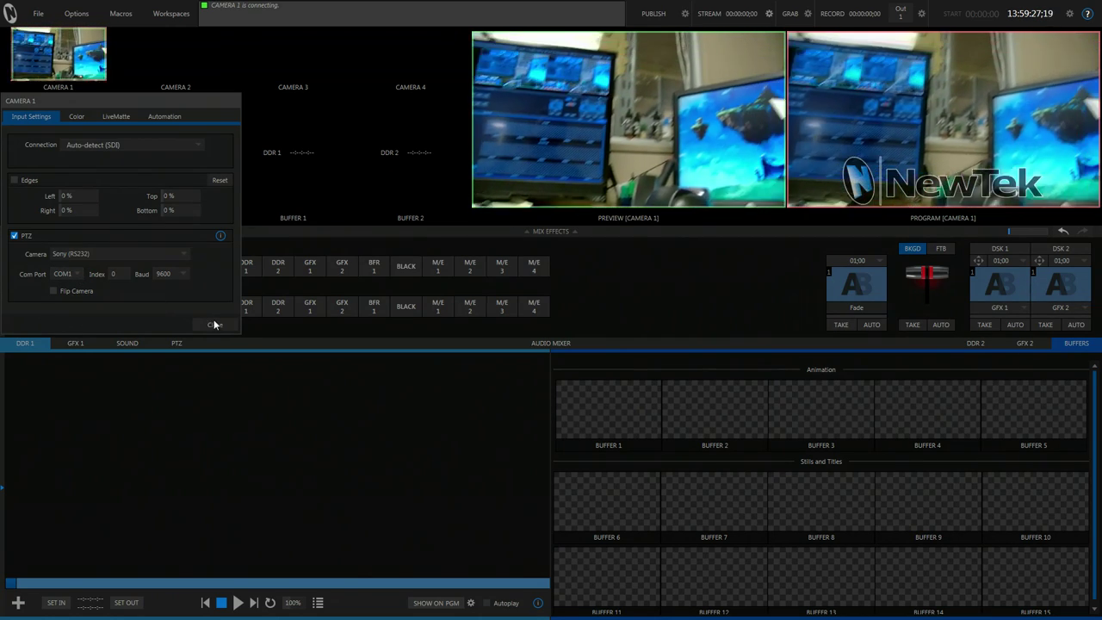
pyautogui.click(215, 324)
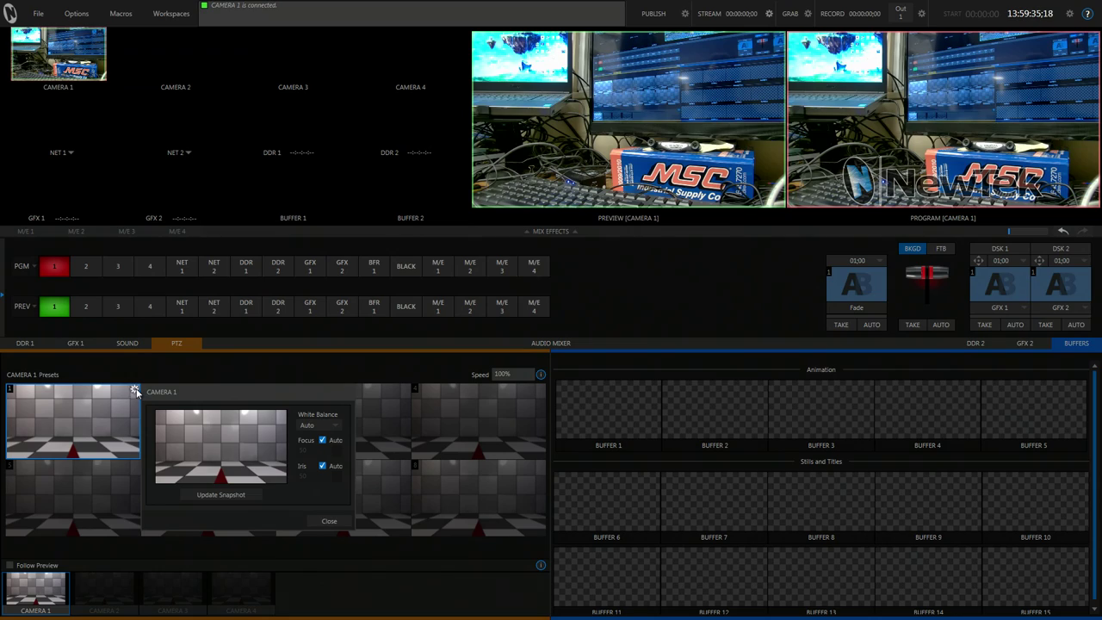
# Pan, zoom and tilt Camera 1 onto the red device and keyboard, then update preset 1's snapshot
pyautogui.moveTo(221, 446); pyautogui.dragTo(196, 448)
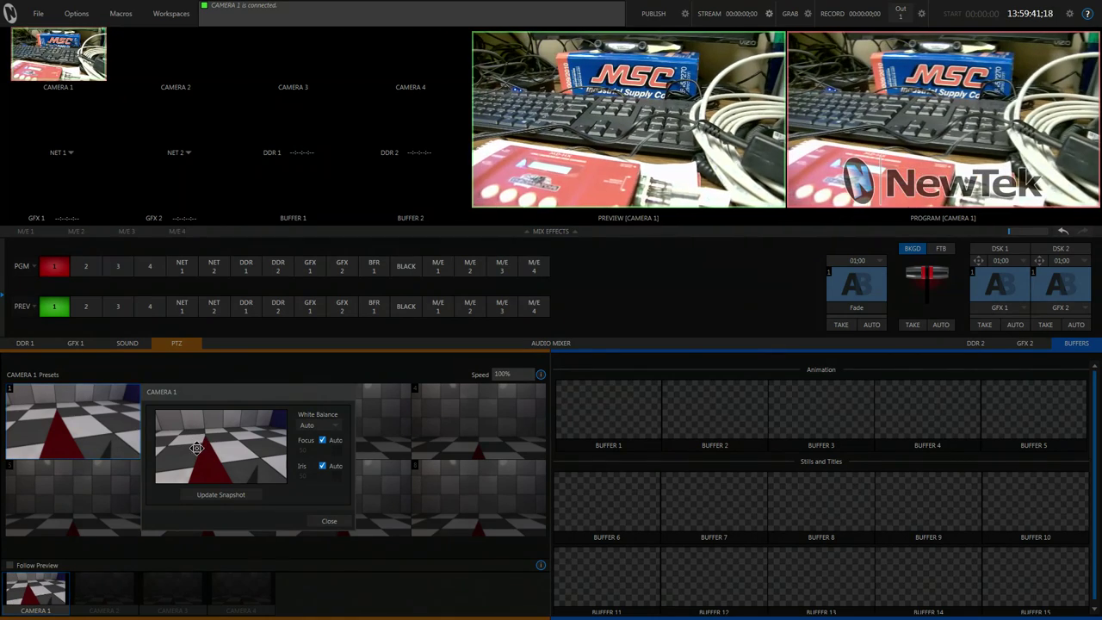
pyautogui.scroll(5, 193, 461)
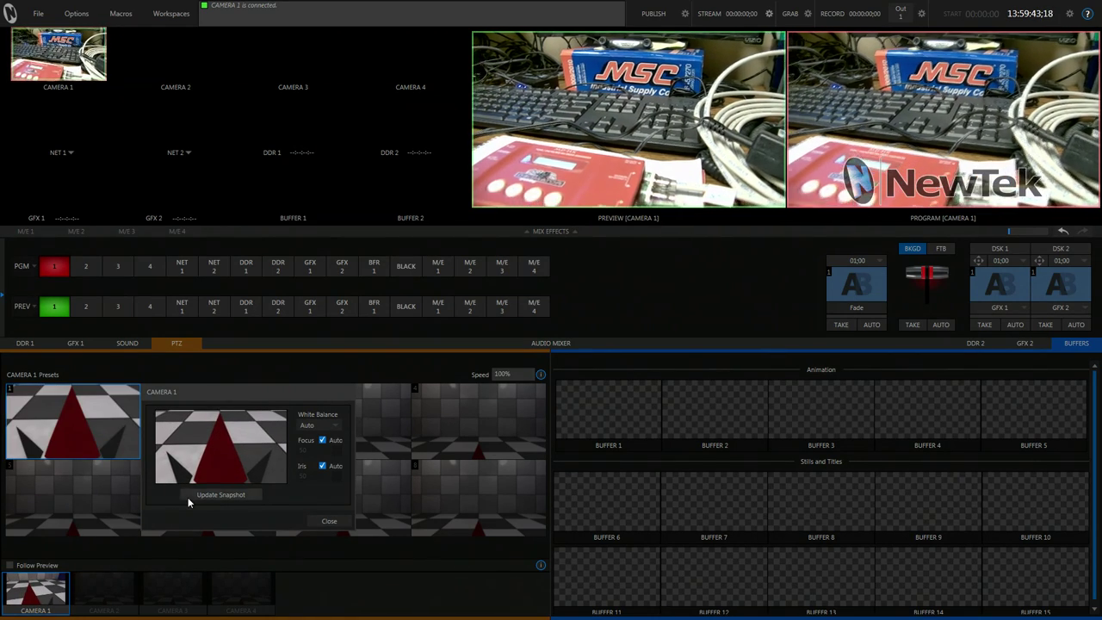
pyautogui.click(189, 496)
pyautogui.moveTo(222, 465); pyautogui.dragTo(212, 419)
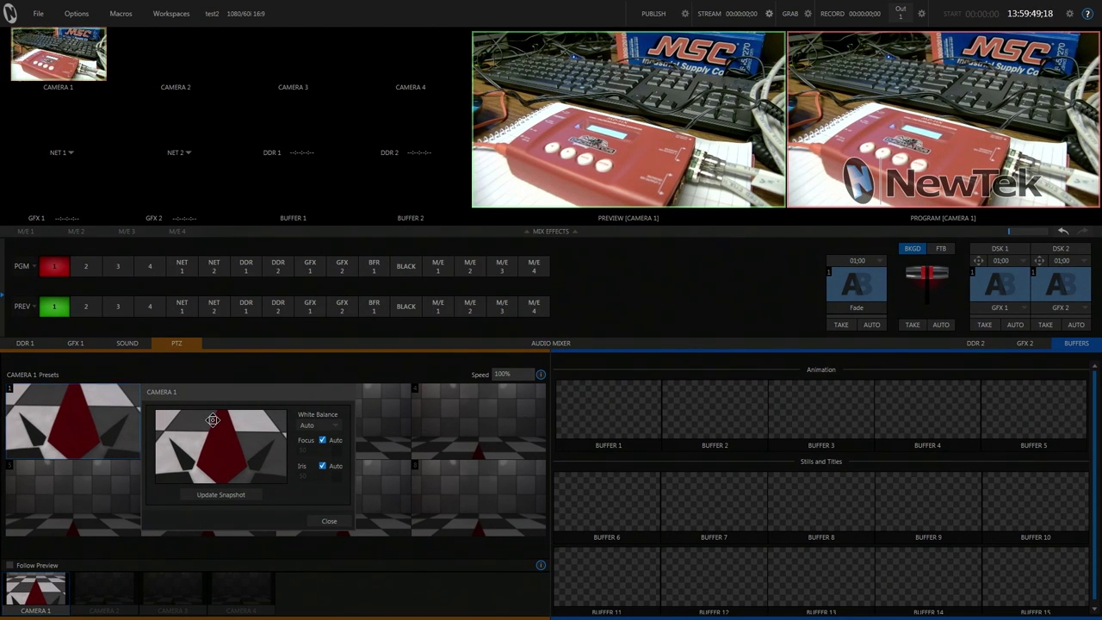
pyautogui.click(247, 496)
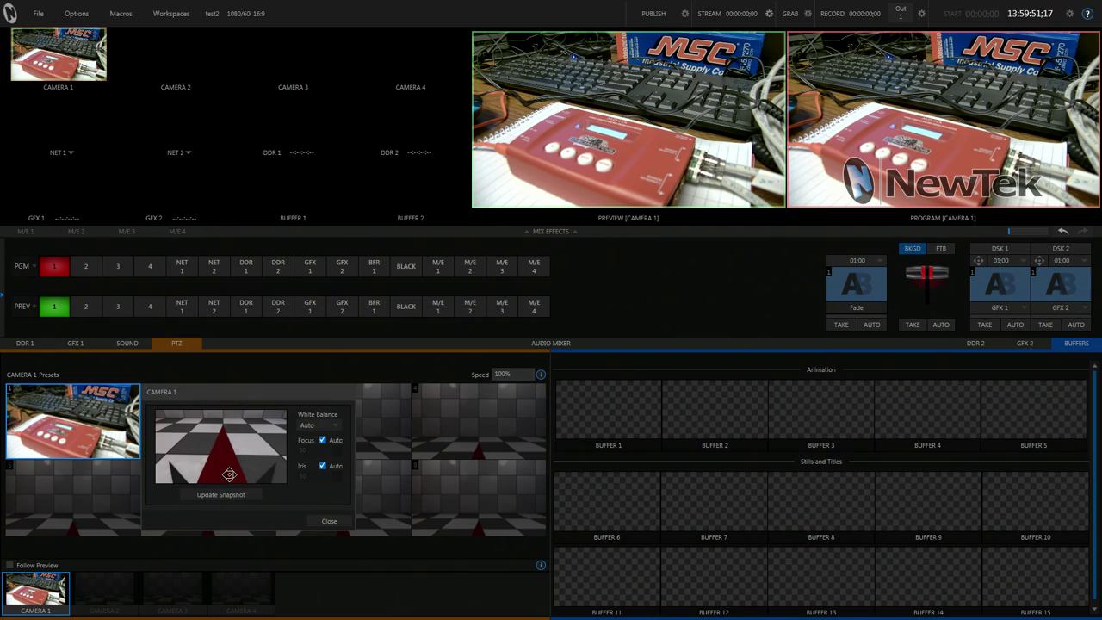
pyautogui.click(329, 521)
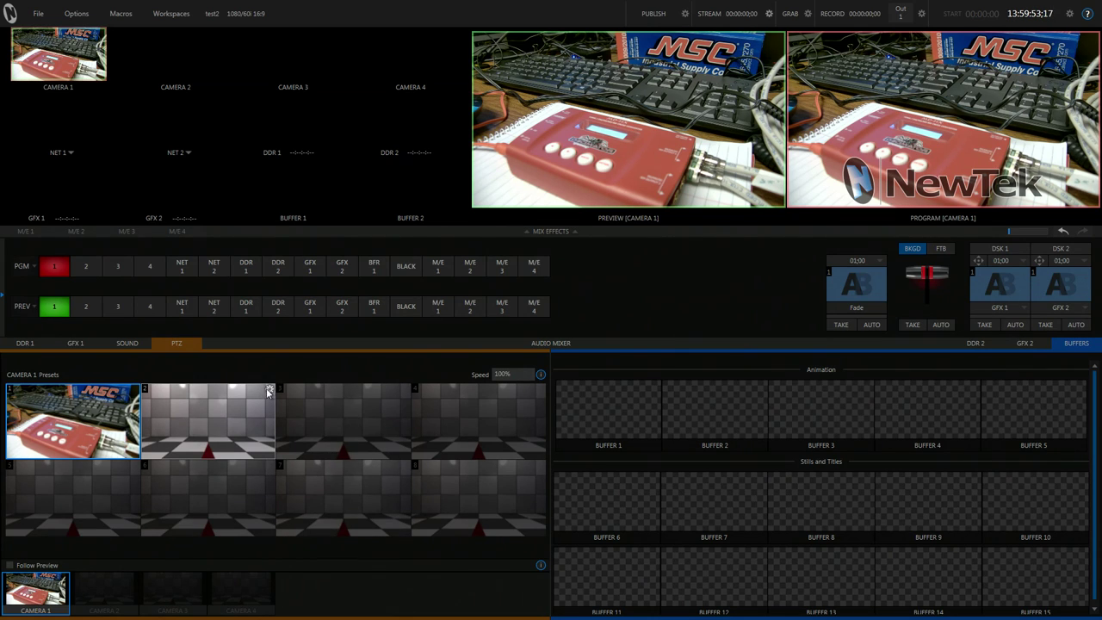
# Frame Camera 1 closely on the black PTZ camera and cables, save as preset 2, then select preset 1
pyautogui.click(268, 391)
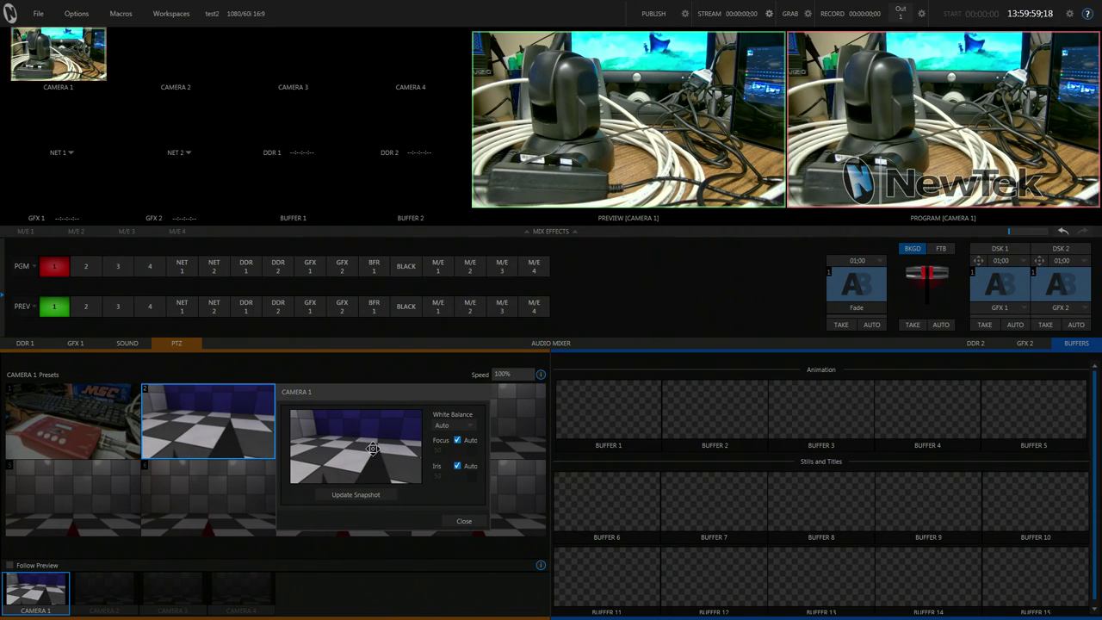
pyautogui.moveTo(372, 448); pyautogui.dragTo(362, 435)
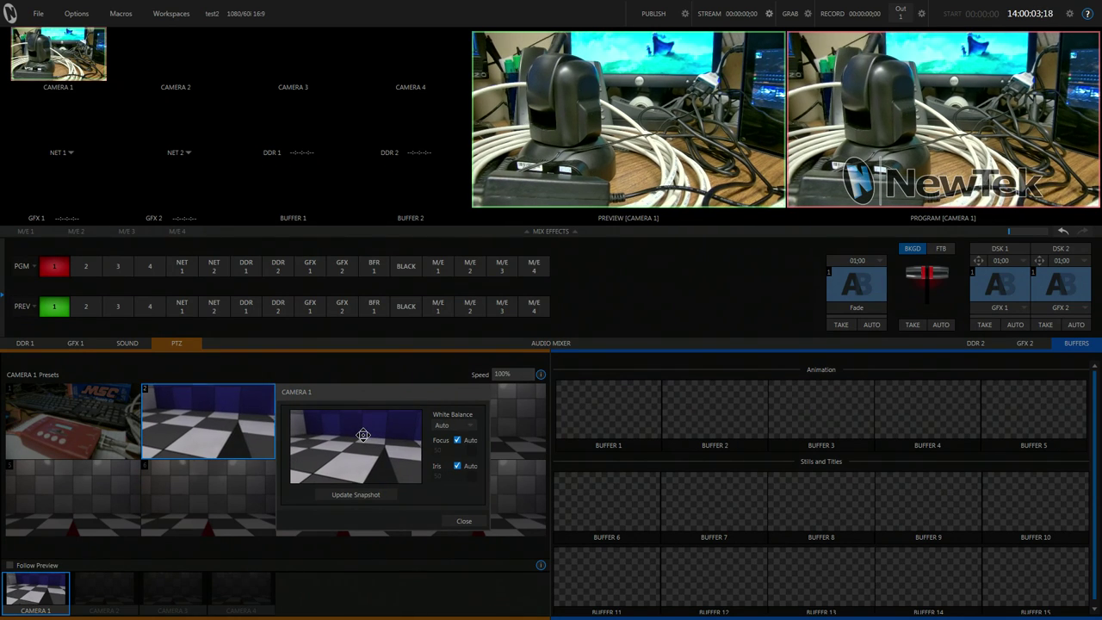
pyautogui.scroll(3, 362, 435)
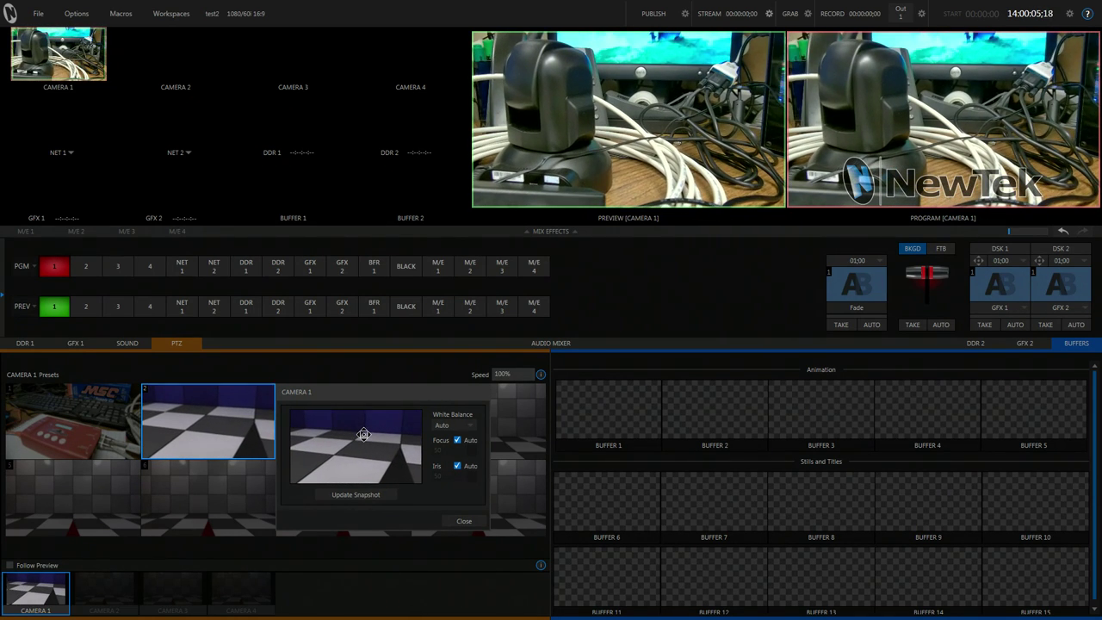
pyautogui.click(351, 499)
pyautogui.click(463, 521)
pyautogui.click(39, 408)
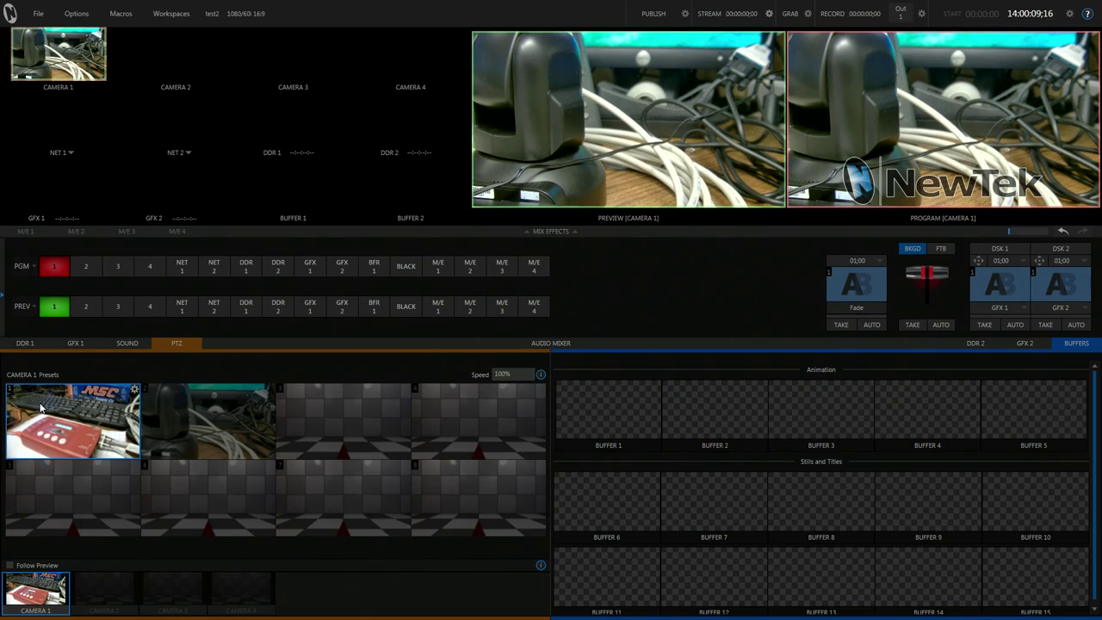